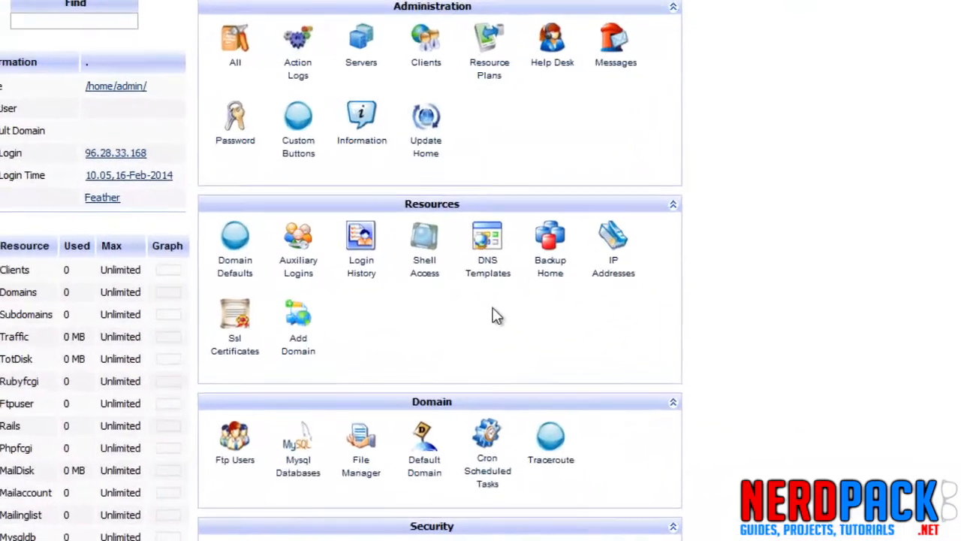
Open DNS Templates and start adding a new DNS template.
click(487, 239)
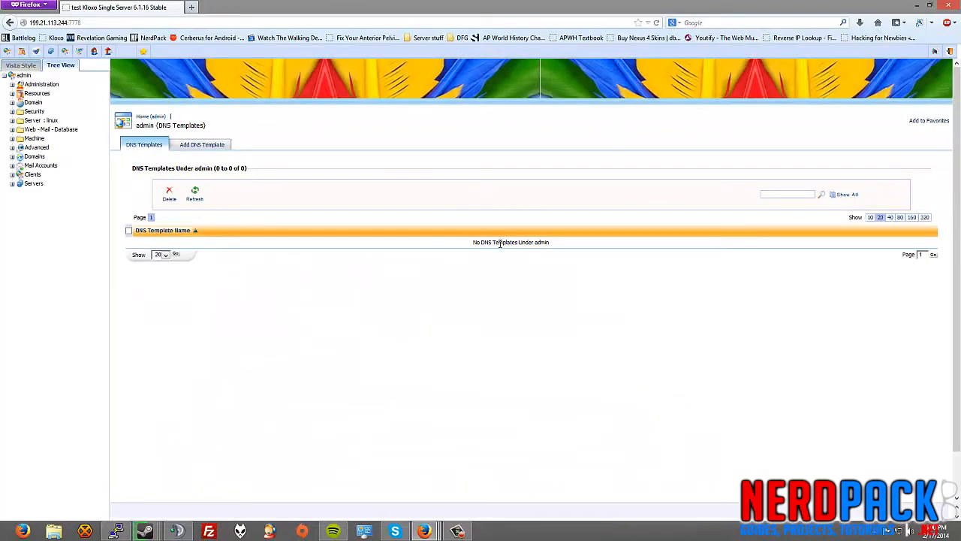
triple_click(500, 243)
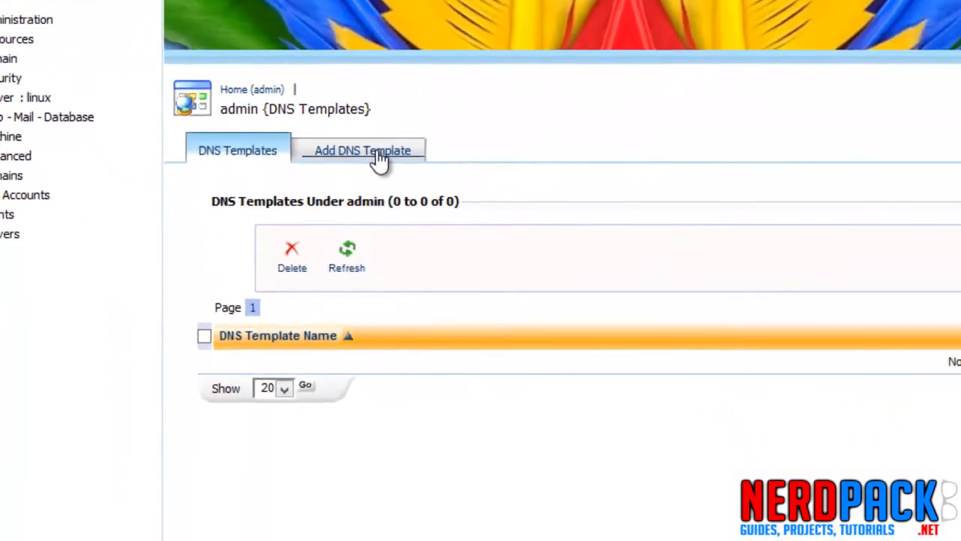
click(203, 146)
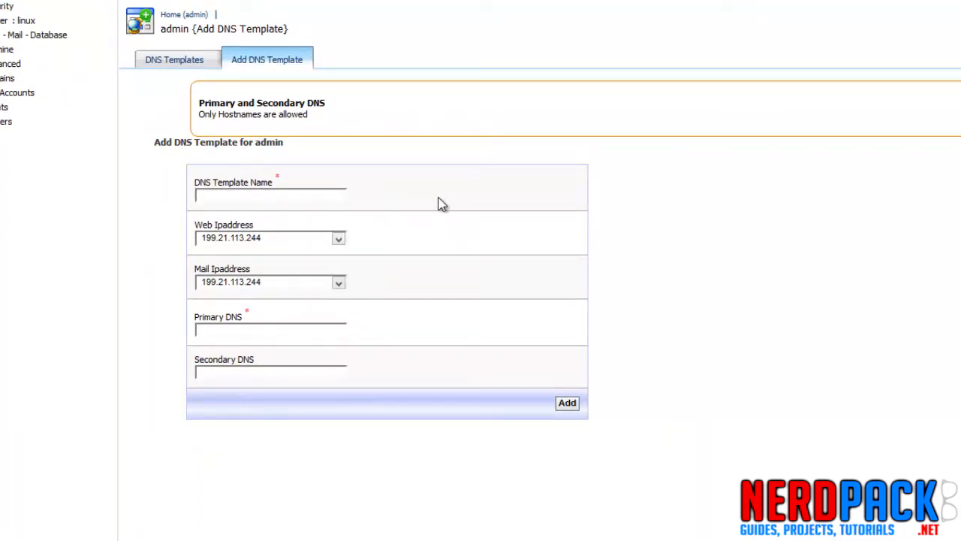
Name the template Test DNS and select 199.21.113.244 for both the web and mail IP addresses.
text(st DNS)
click(300, 241)
click(300, 251)
click(281, 280)
click(288, 287)
drag(188, 234, 302, 263)
click(197, 274)
click(299, 266)
right_click(284, 266)
click(273, 263)
right_click(268, 264)
click(263, 265)
drag(195, 316, 250, 317)
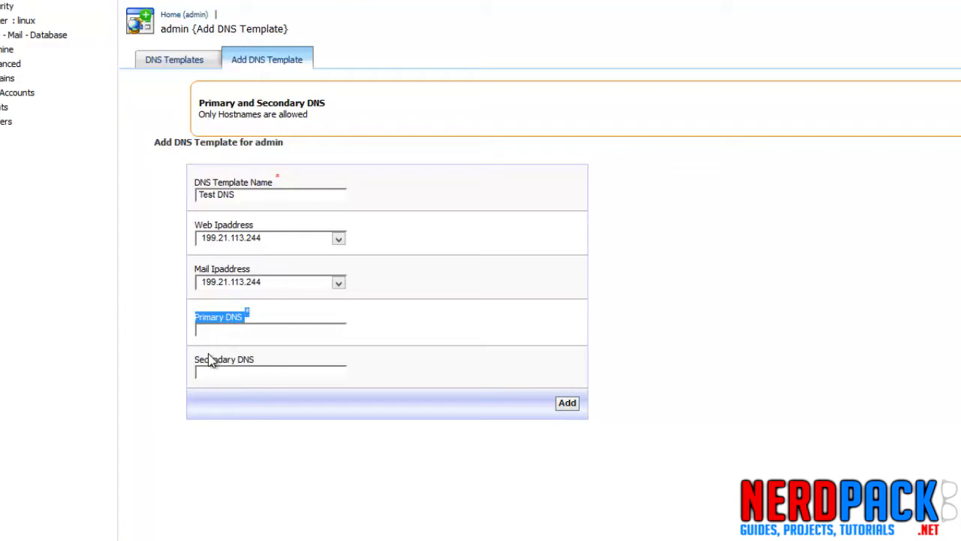
drag(197, 360, 263, 366)
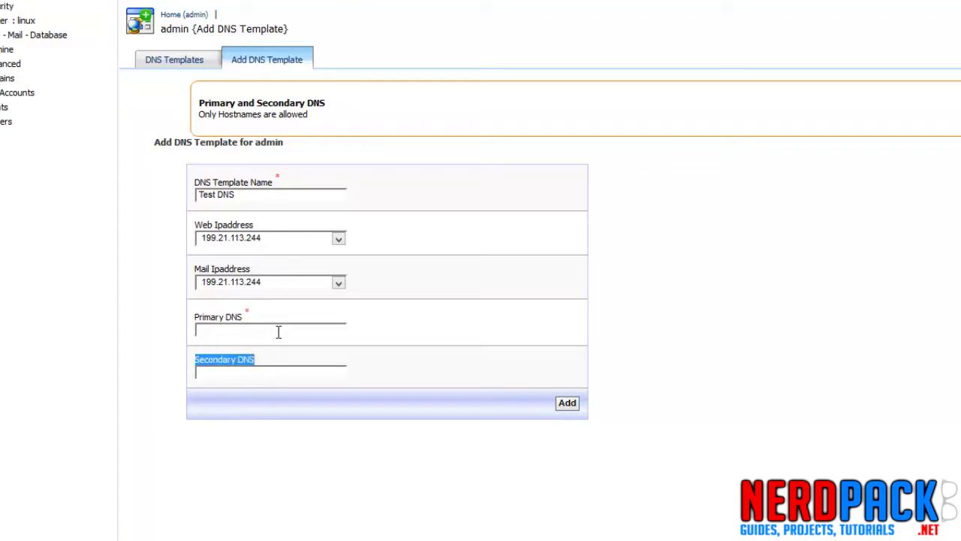
click(278, 331)
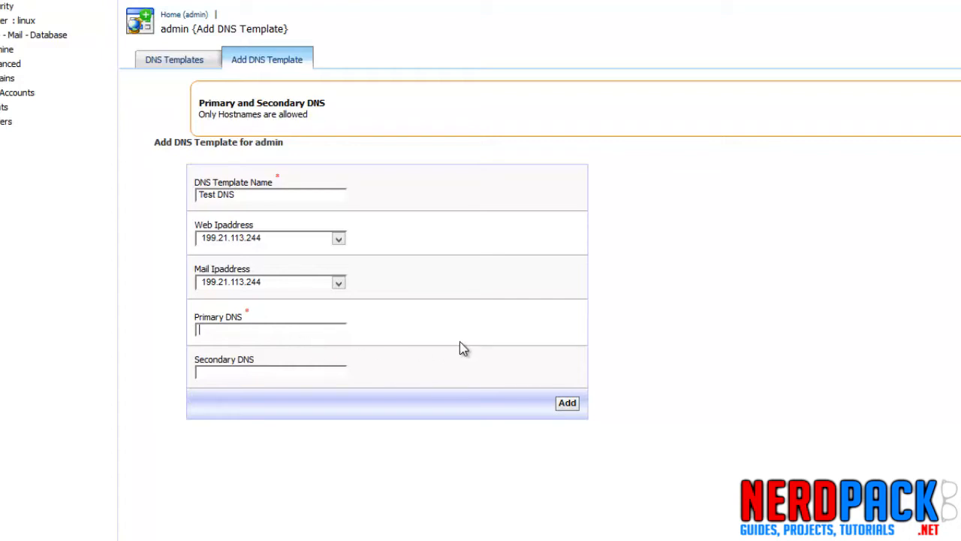
click(263, 239)
click(228, 251)
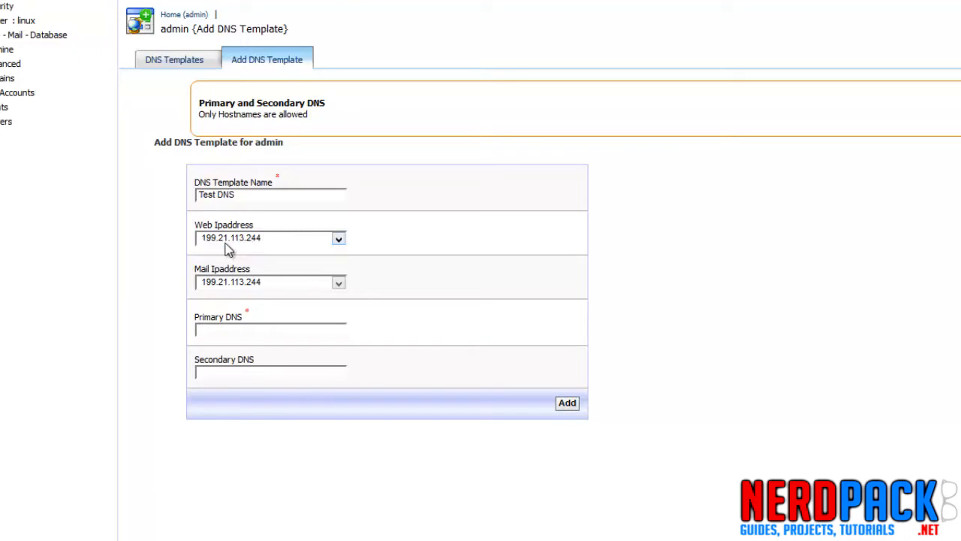
click(305, 328)
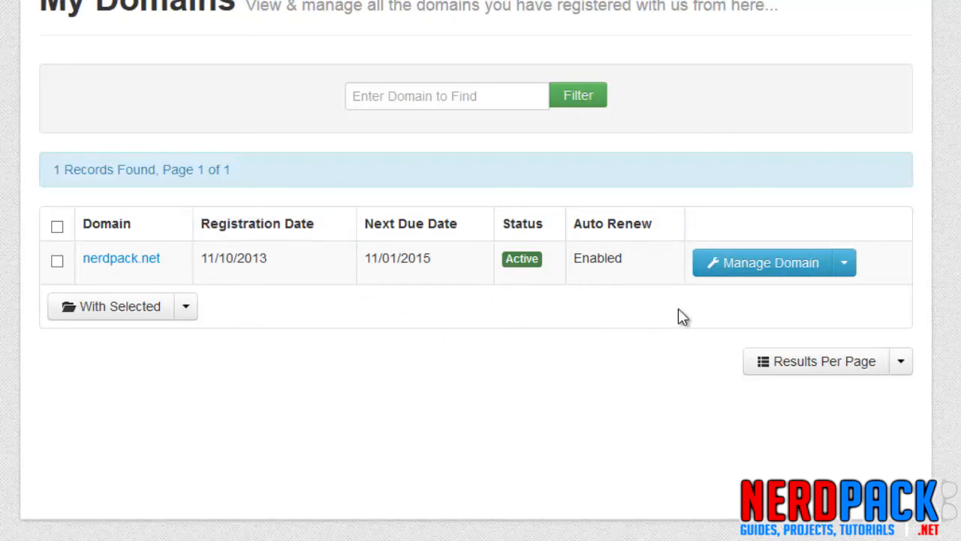
Open domain management for nerdpack.net and view its custom nameserver settings.
click(779, 280)
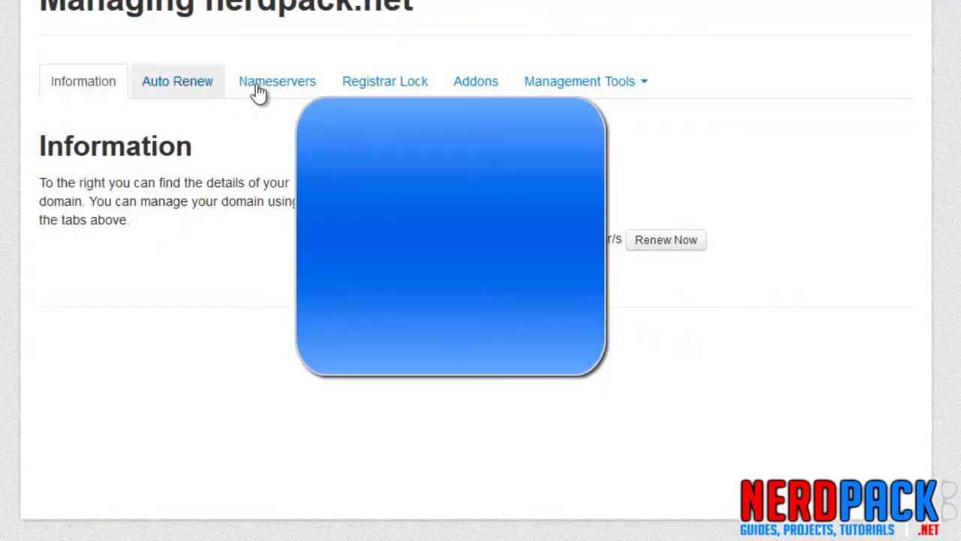
click(293, 89)
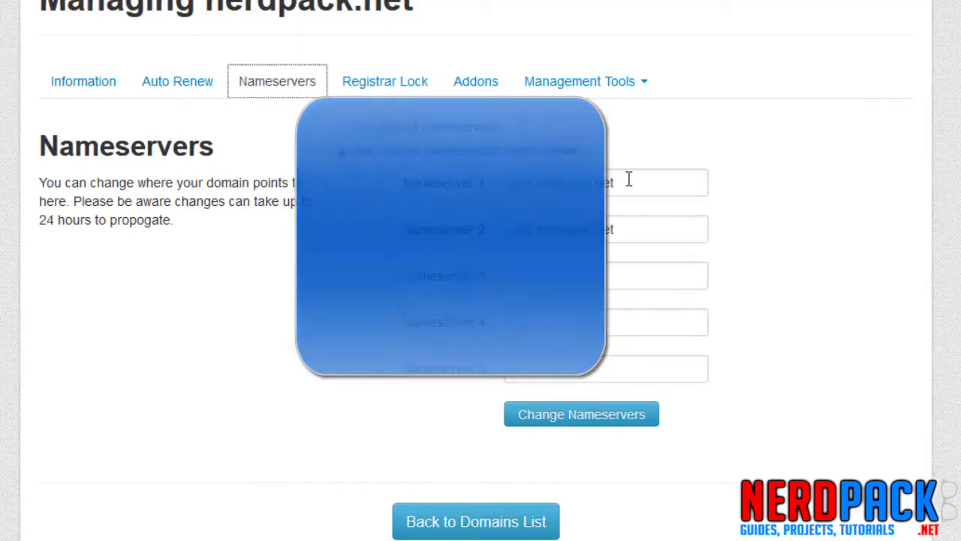
triple_click(591, 183)
triple_click(562, 232)
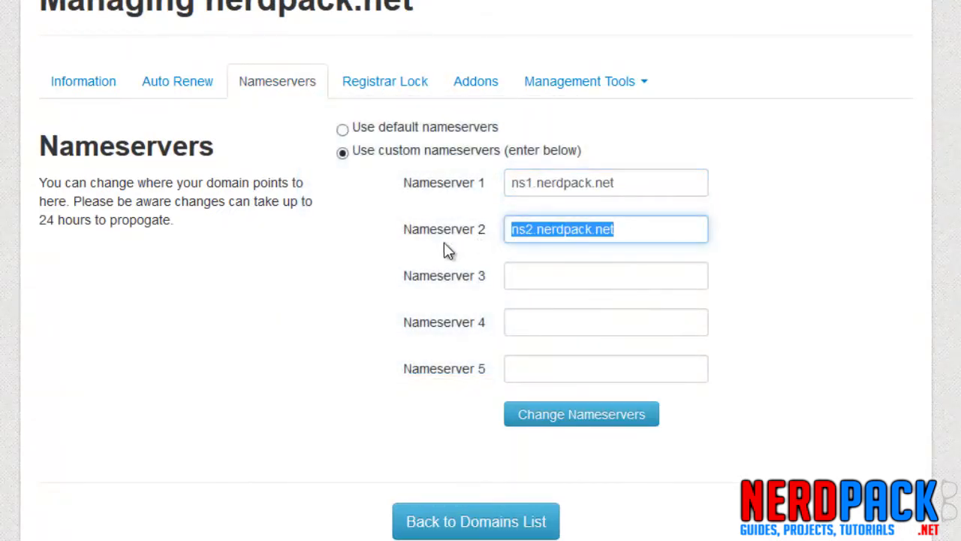
click(395, 266)
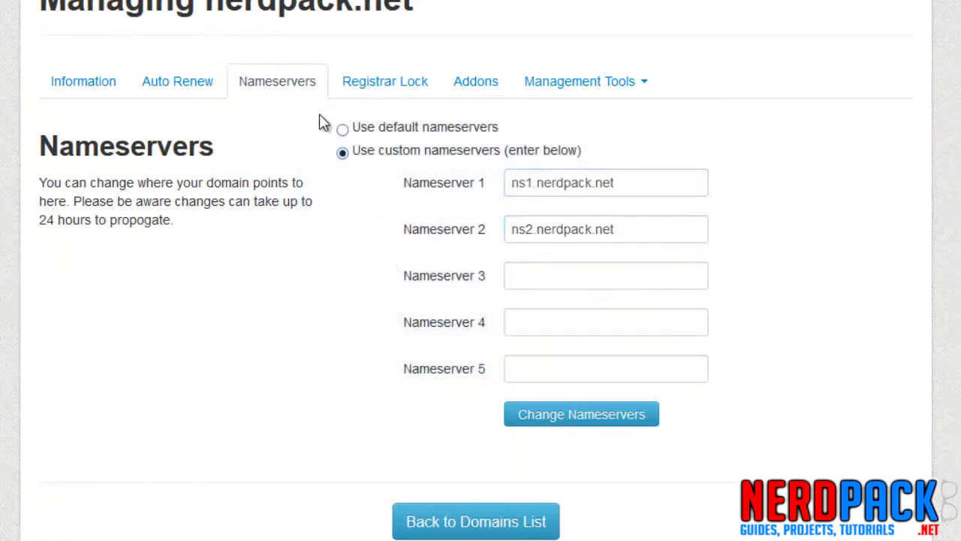
Open Register Nameservers and enter nameserver ns1 with IP address 192.168.1.1.
click(581, 83)
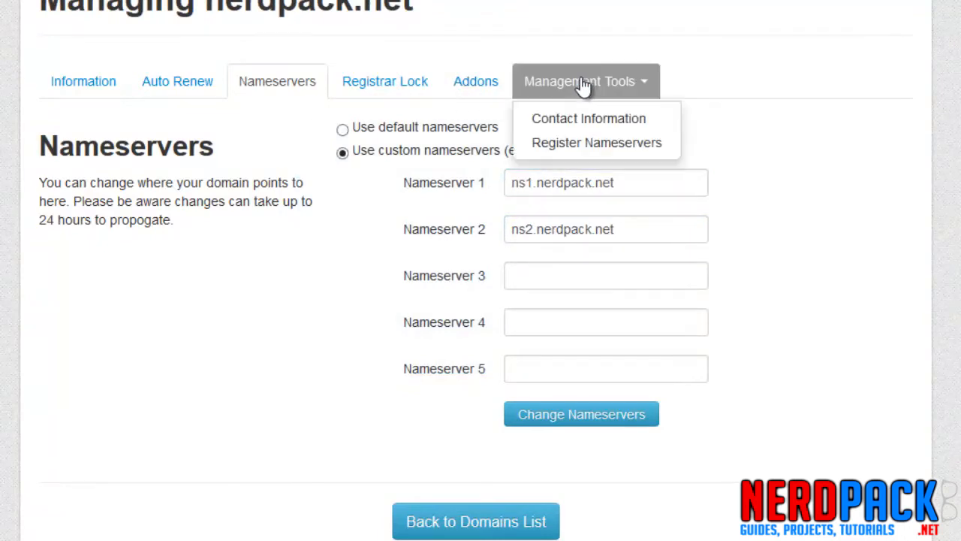
click(596, 144)
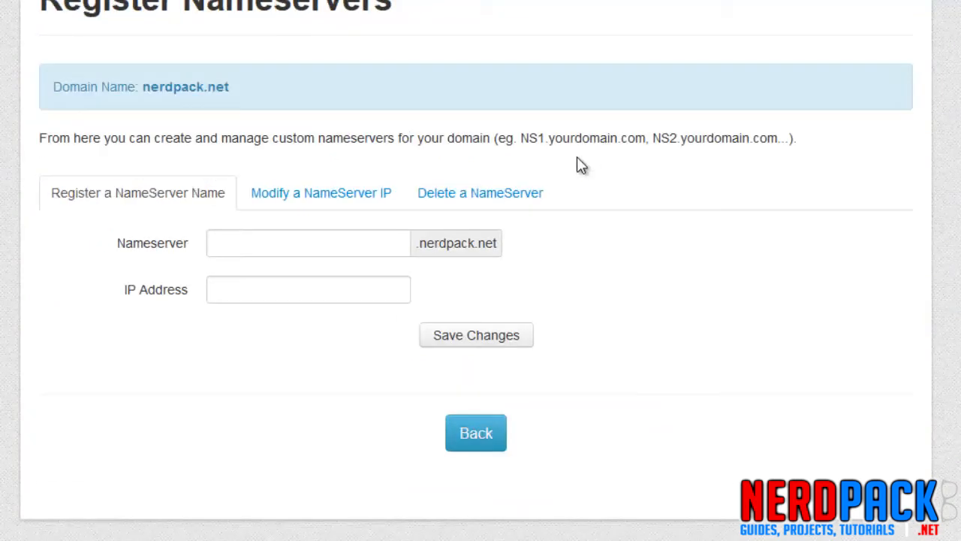
click(273, 253)
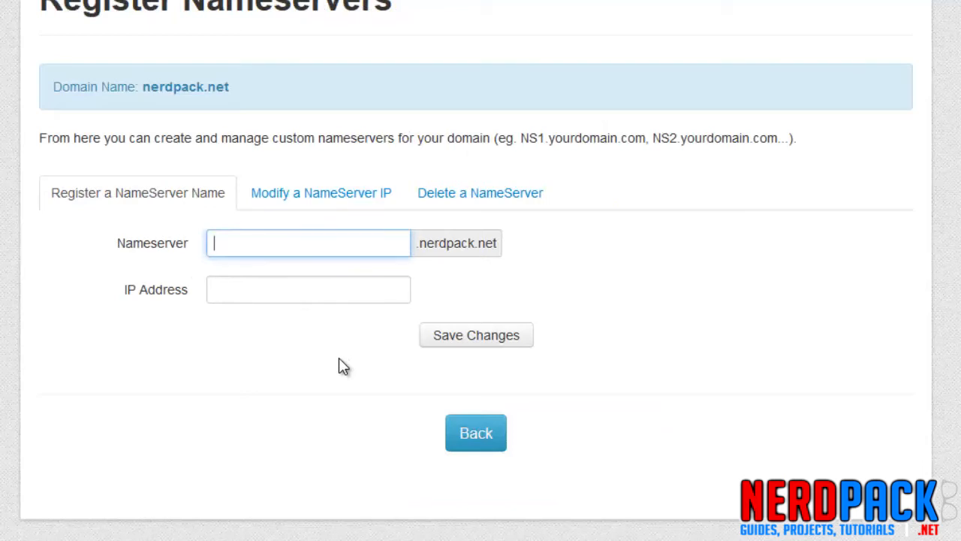
text(ns1)
key(Tab)
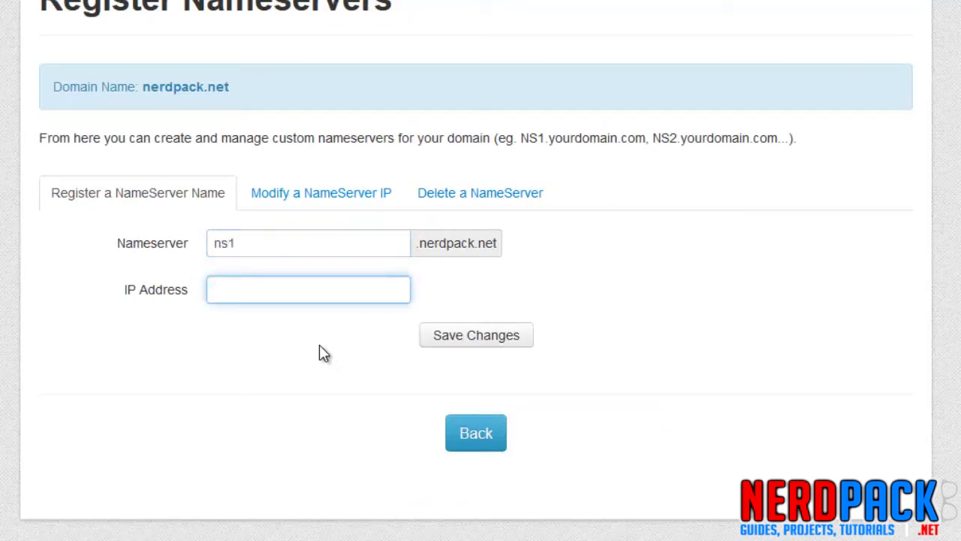
text(192.168.1.1)
Clear the IP address and nameserver entries.
triple_click(317, 295)
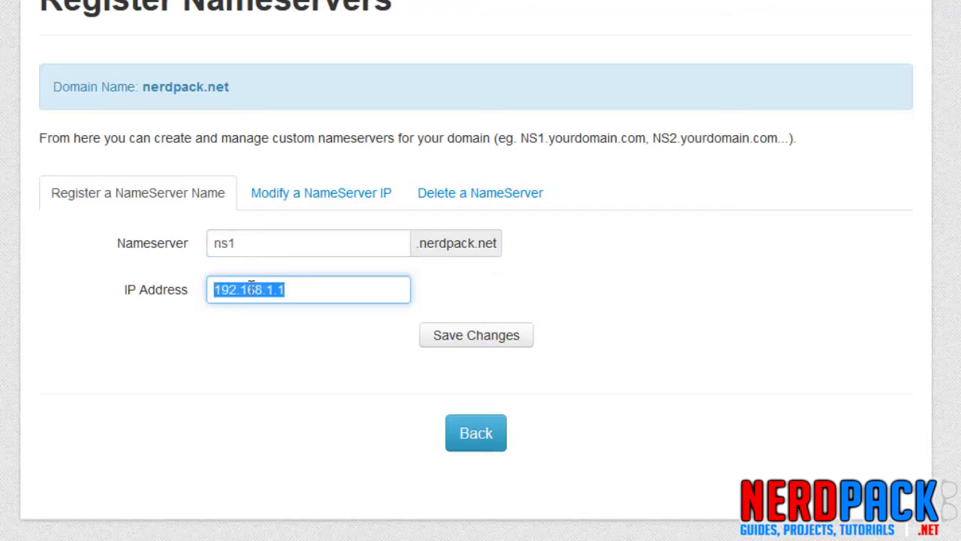
click(316, 291)
drag(316, 294, 213, 294)
click(315, 286)
drag(322, 290, 216, 283)
key(BackSpace)
click(251, 244)
key(BackSpace)
key(BackSpace)
key(BackSpace)
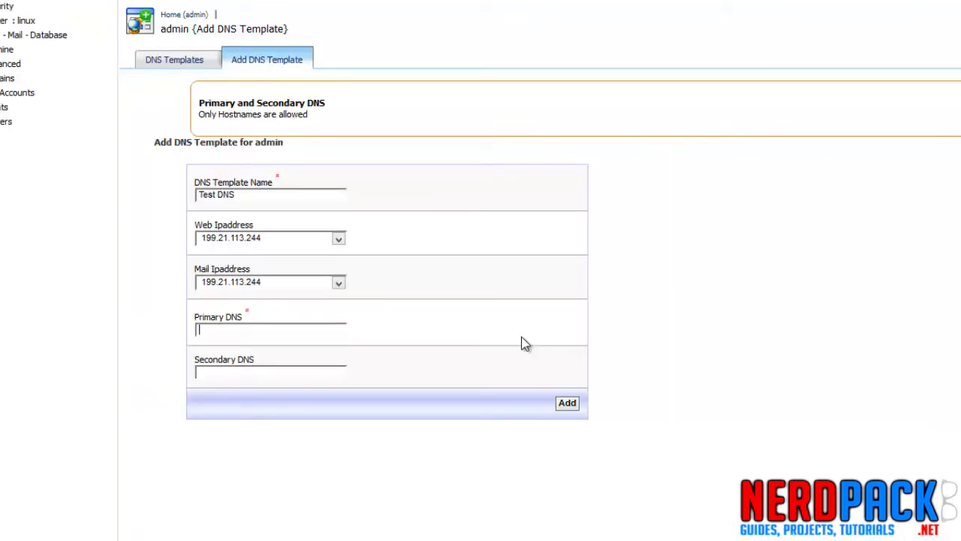
Set the template's primary DNS to ns1.testvps.com.
text(ns1)
drag(198, 331, 233, 330)
click(203, 390)
double_click(203, 373)
click(229, 373)
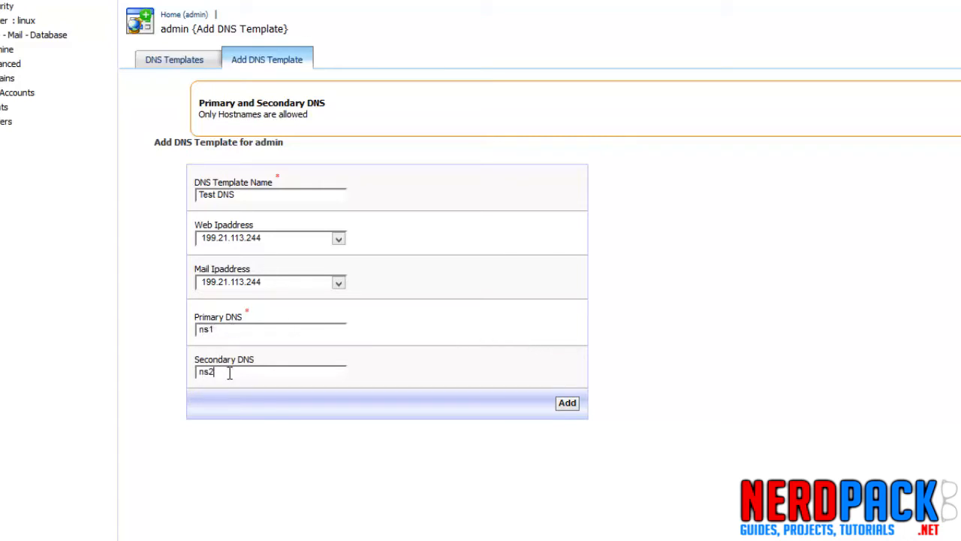
click(259, 331)
text(.testvps.com)
Set the secondary DNS to ns2.testvps.com and submit the template.
text(ns2.testvps.com)
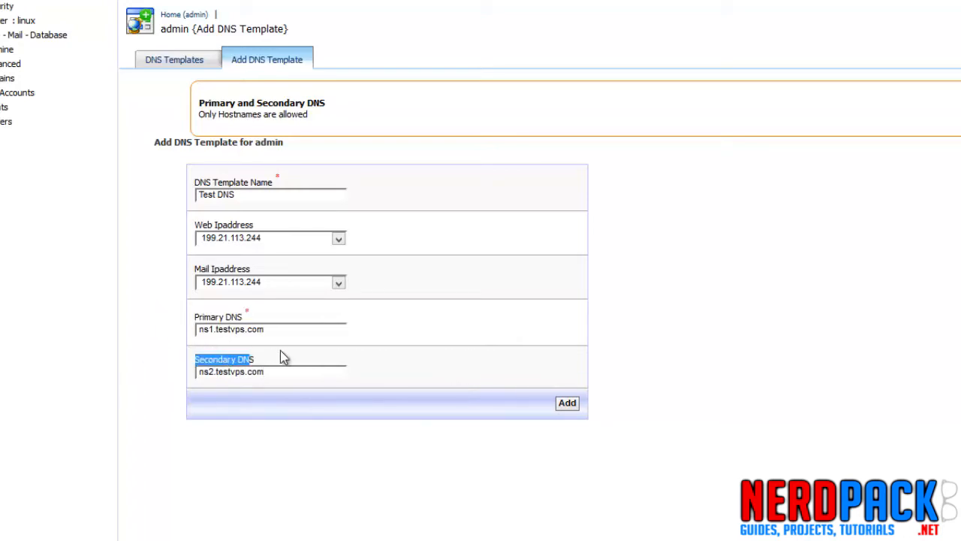
click(576, 411)
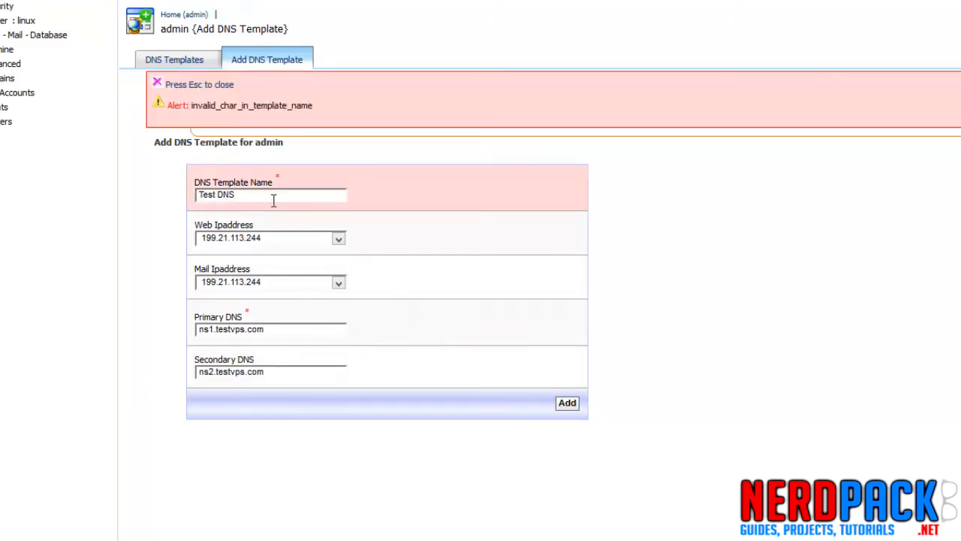
Rename the template testdns and add it.
drag(273, 200, 185, 204)
text(testdns)
click(568, 404)
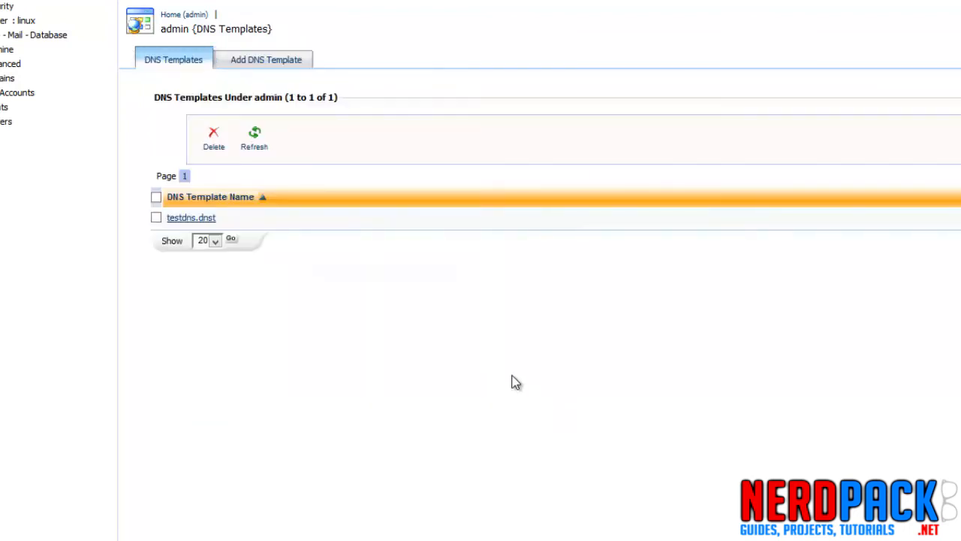
Open the testdns.dnst template and review its DNS records.
click(199, 219)
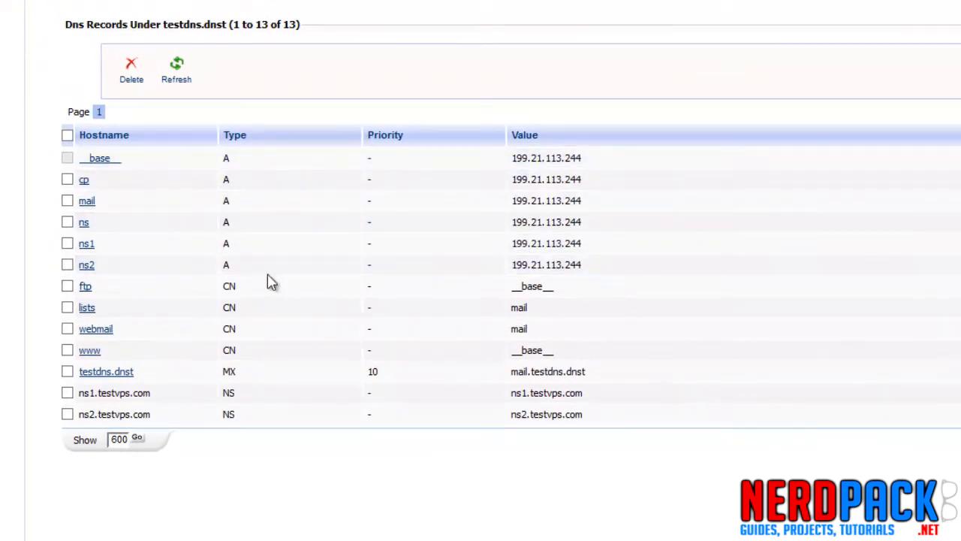
drag(651, 269, 415, 156)
click(415, 156)
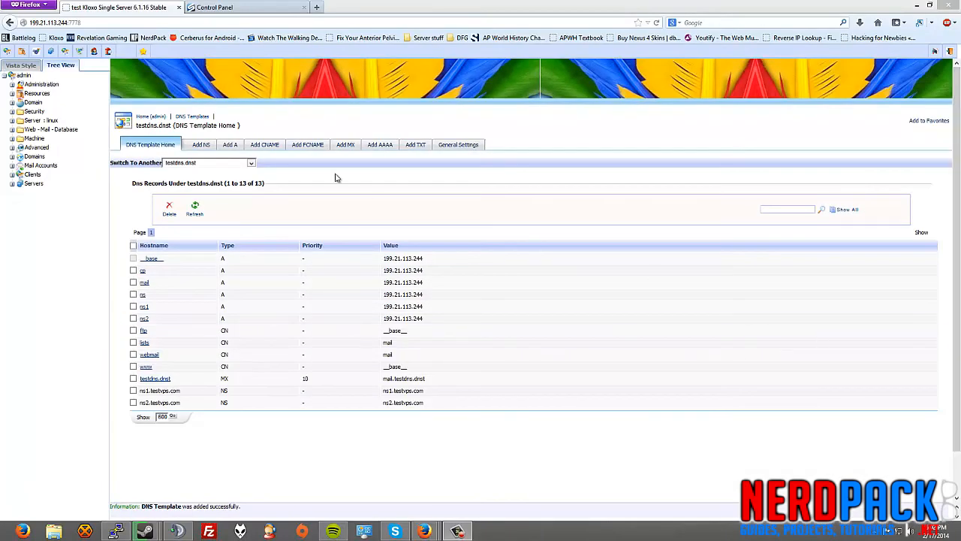
Switch to the VPS Control Panel tab and open the test.server.com virtual server.
click(269, 7)
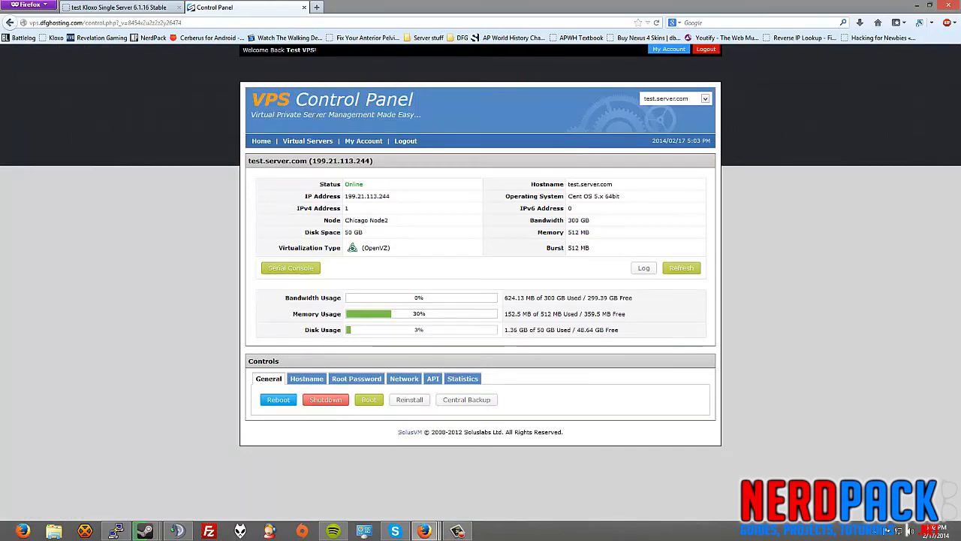
click(307, 145)
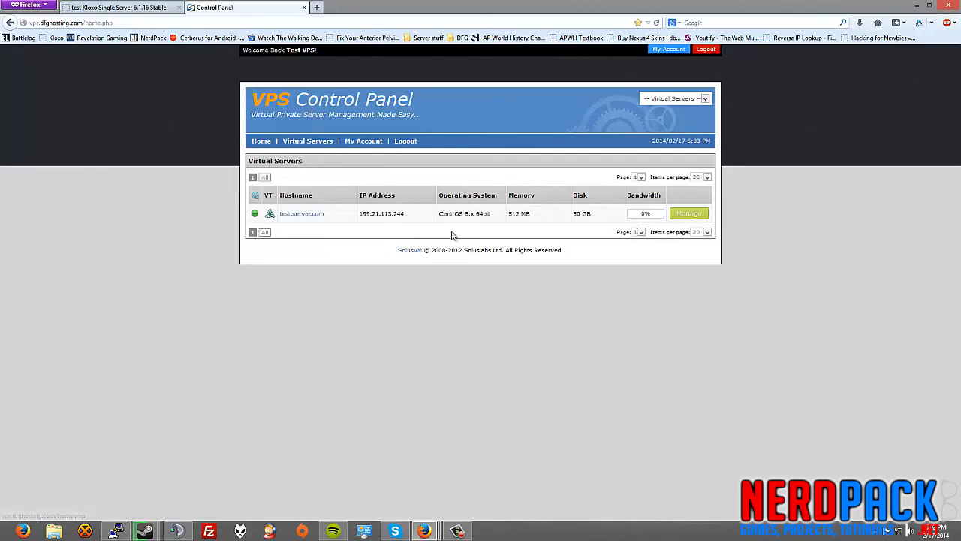
click(675, 216)
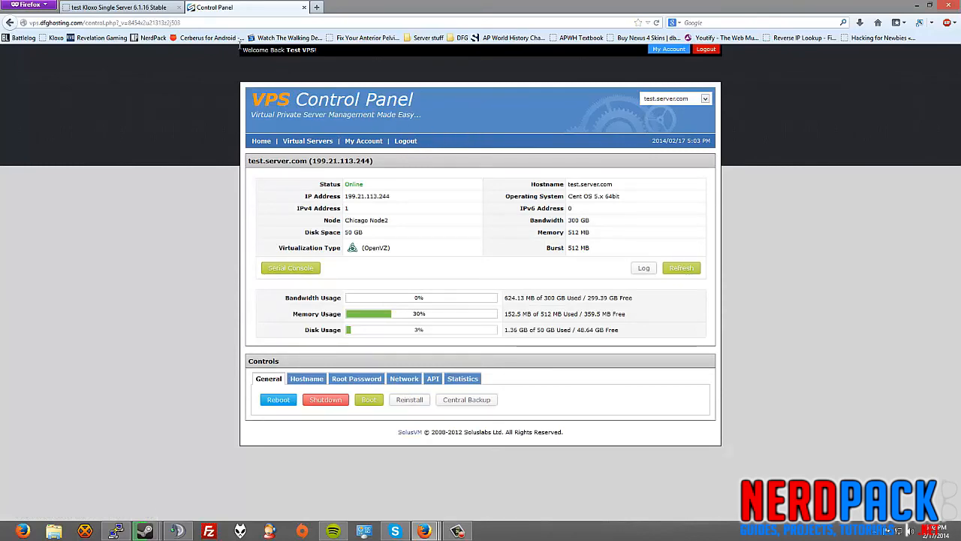
Return to the testdns.dnst template and examine its NS records.
click(141, 6)
right_click(139, 6)
right_click(7, 239)
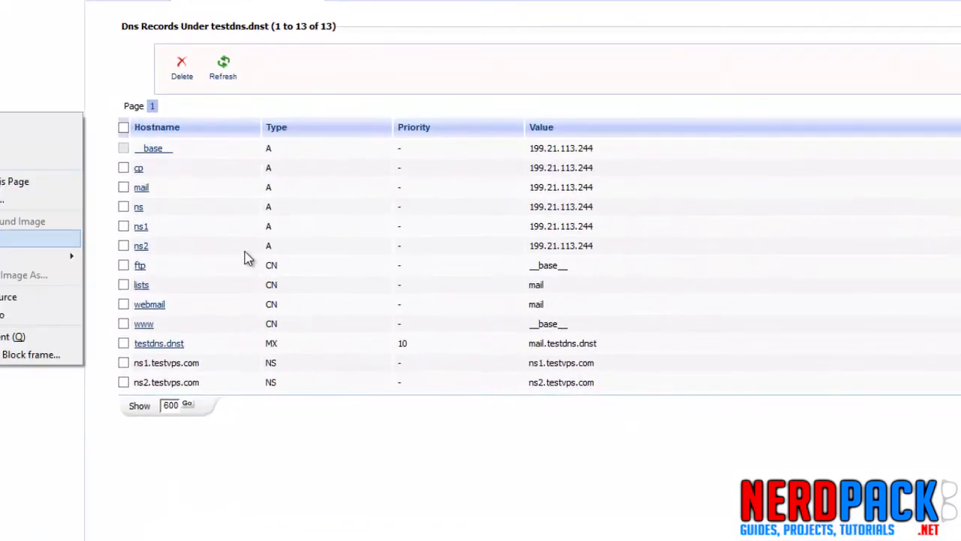
right_click(517, 36)
click(488, 45)
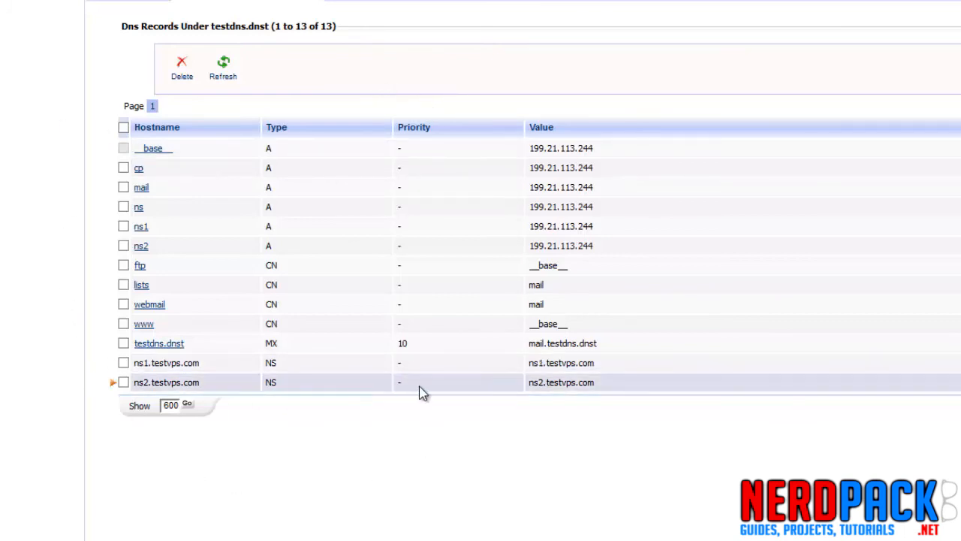
drag(564, 385, 529, 383)
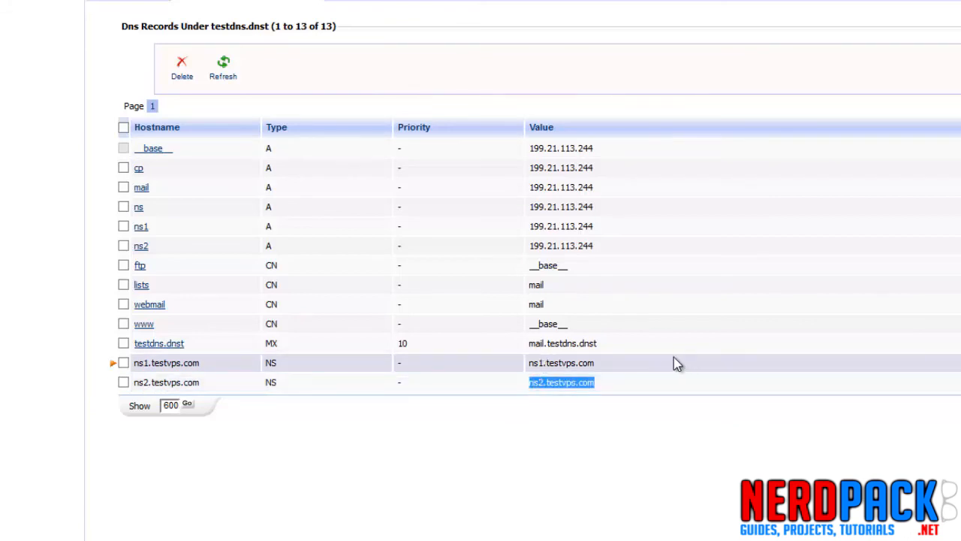
drag(674, 362, 528, 363)
click(465, 434)
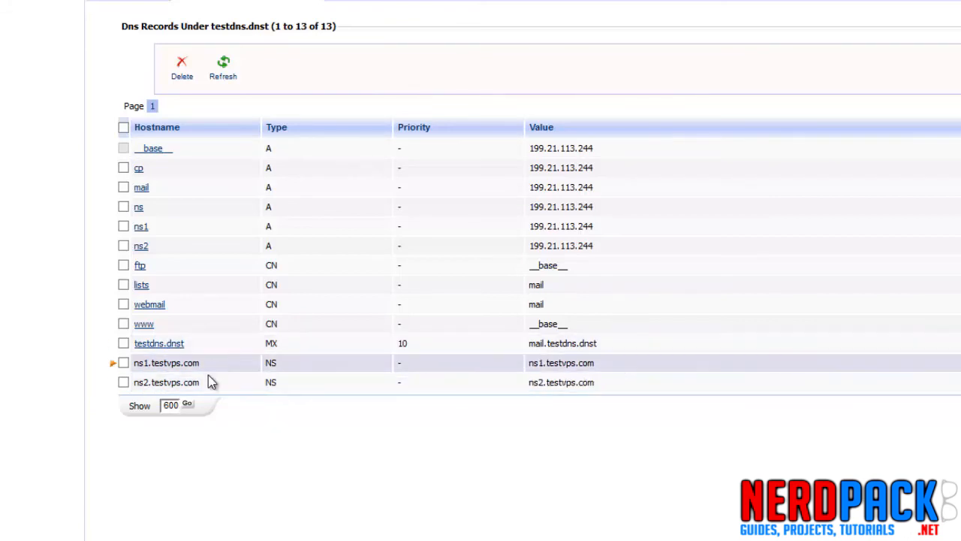